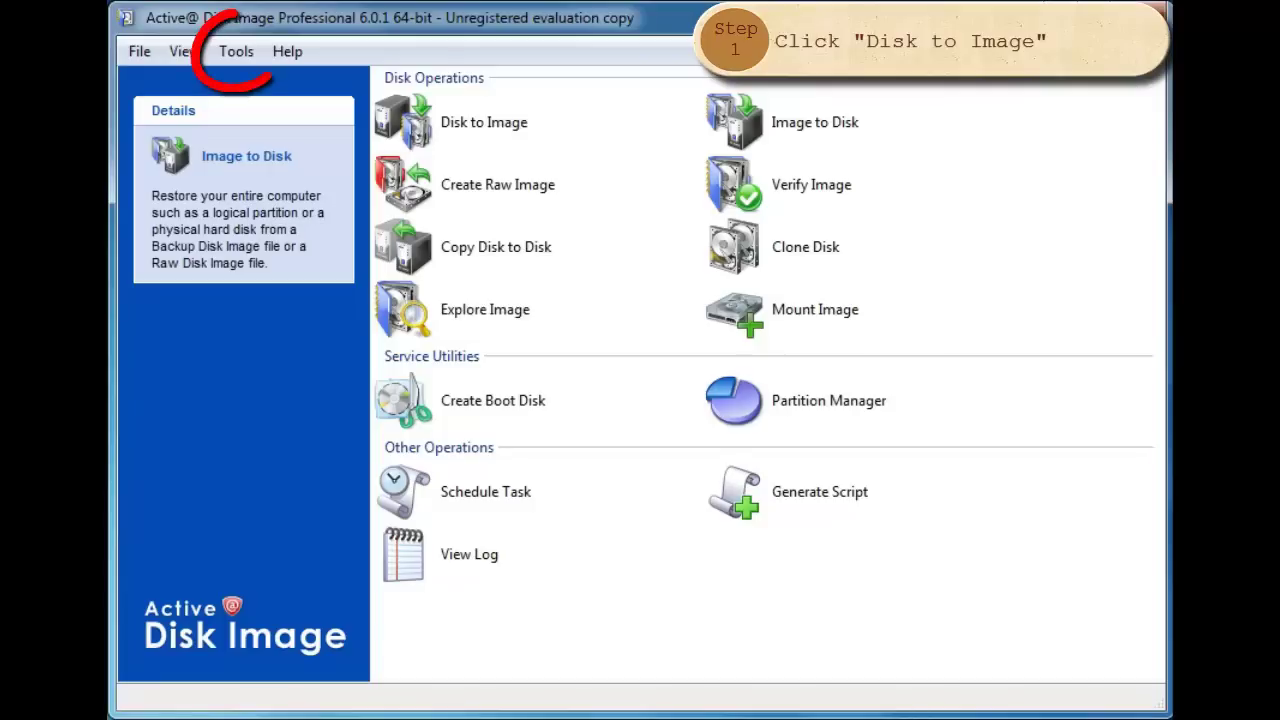
click(236, 51)
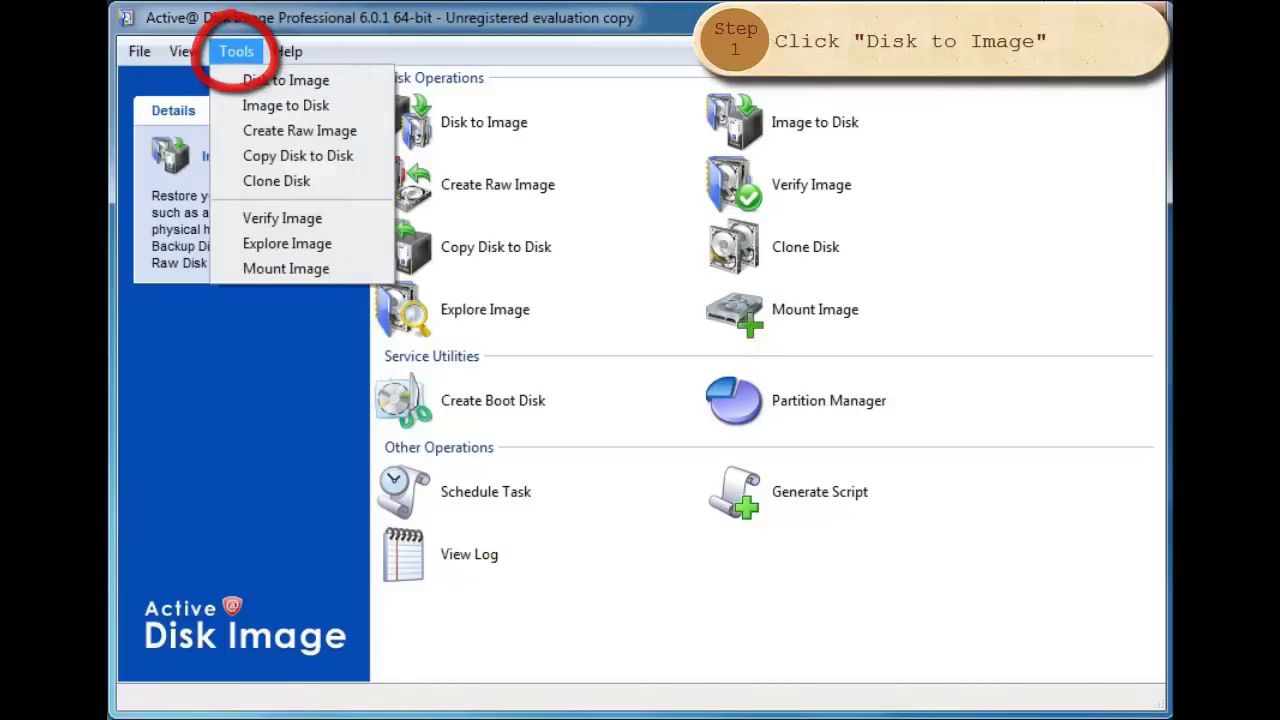
key(Down)
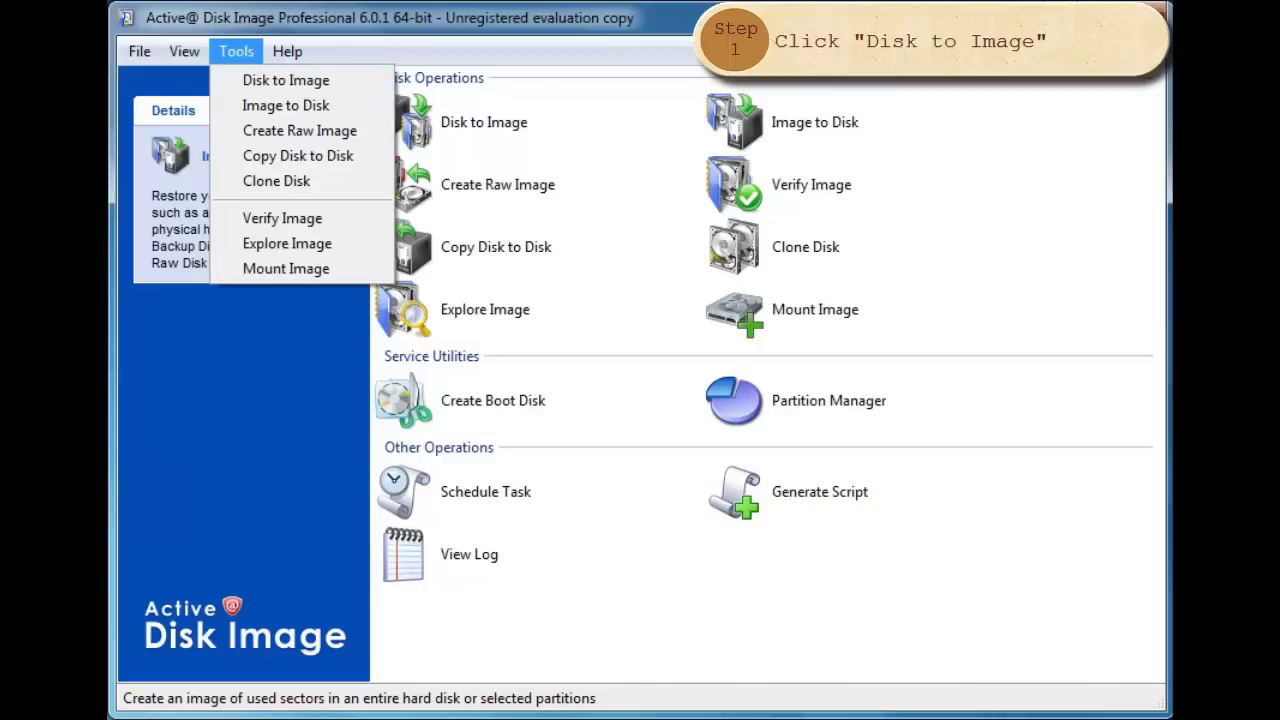
key(Escape)
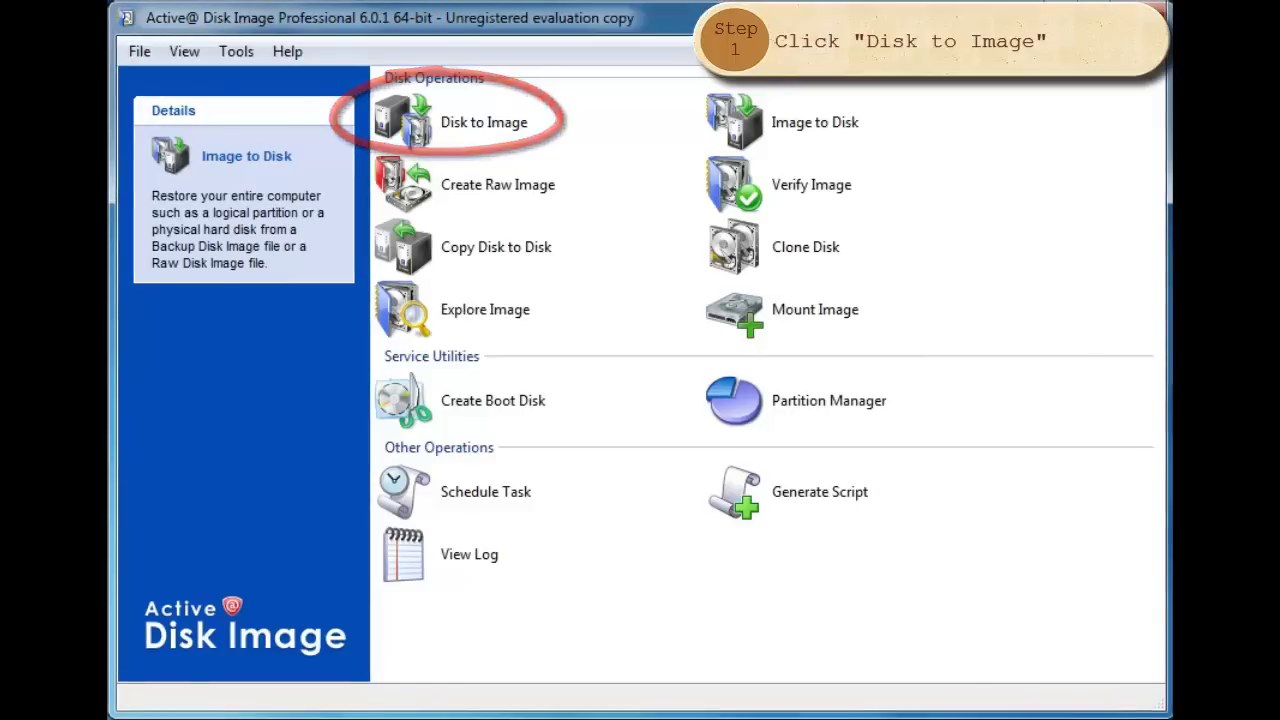
Start a full Disk to Image backup, refresh the disk list, and choose Disk 2 with its BACKMEUP (R:) partition as the source
click(403, 122)
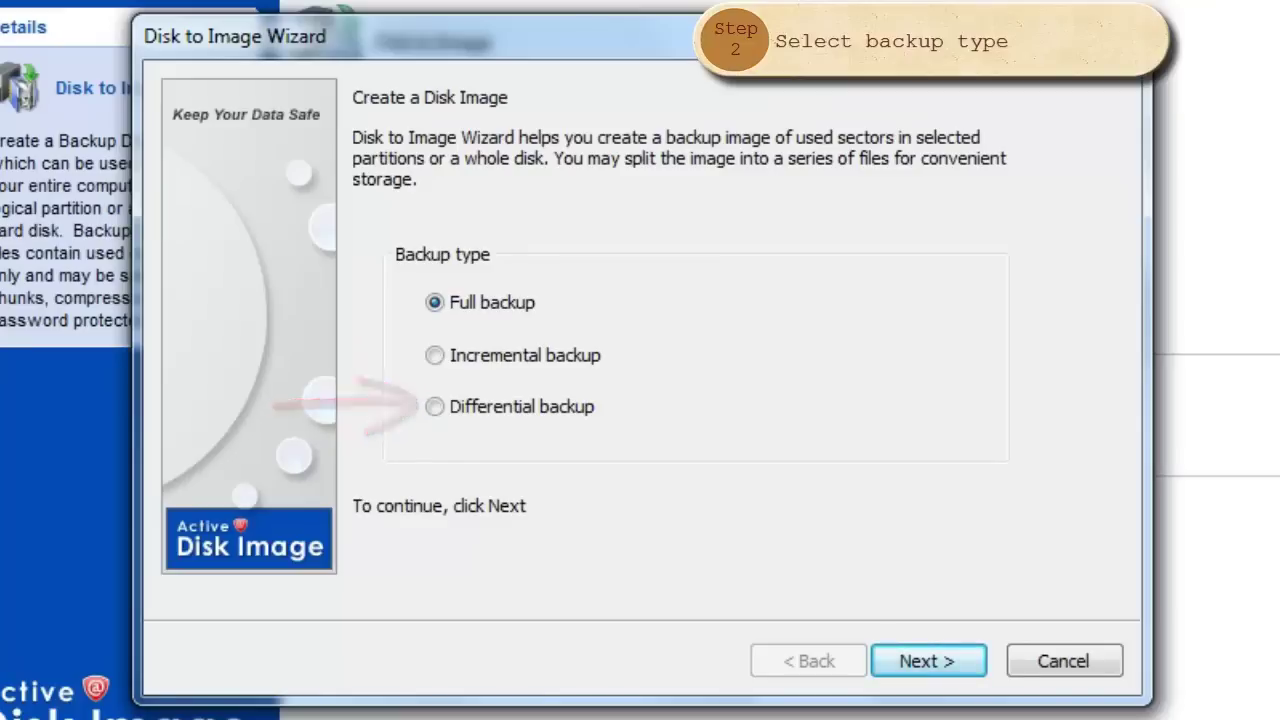
key(Return)
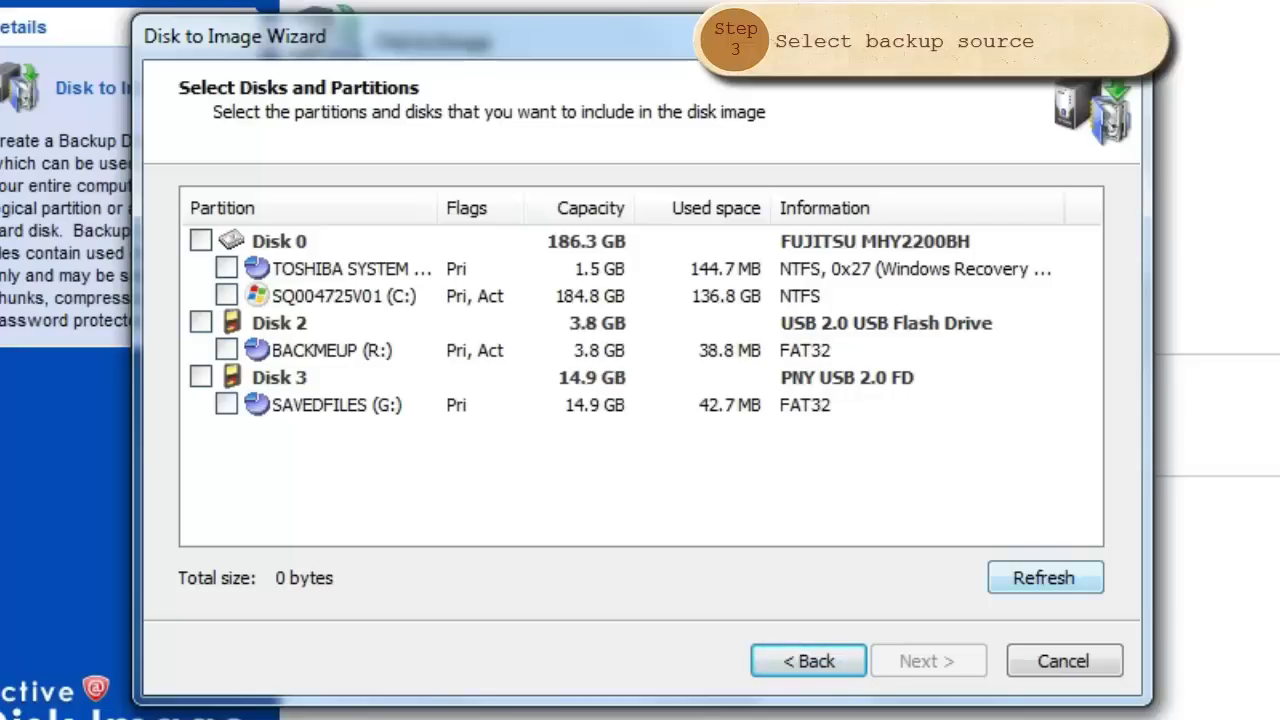
click(1044, 577)
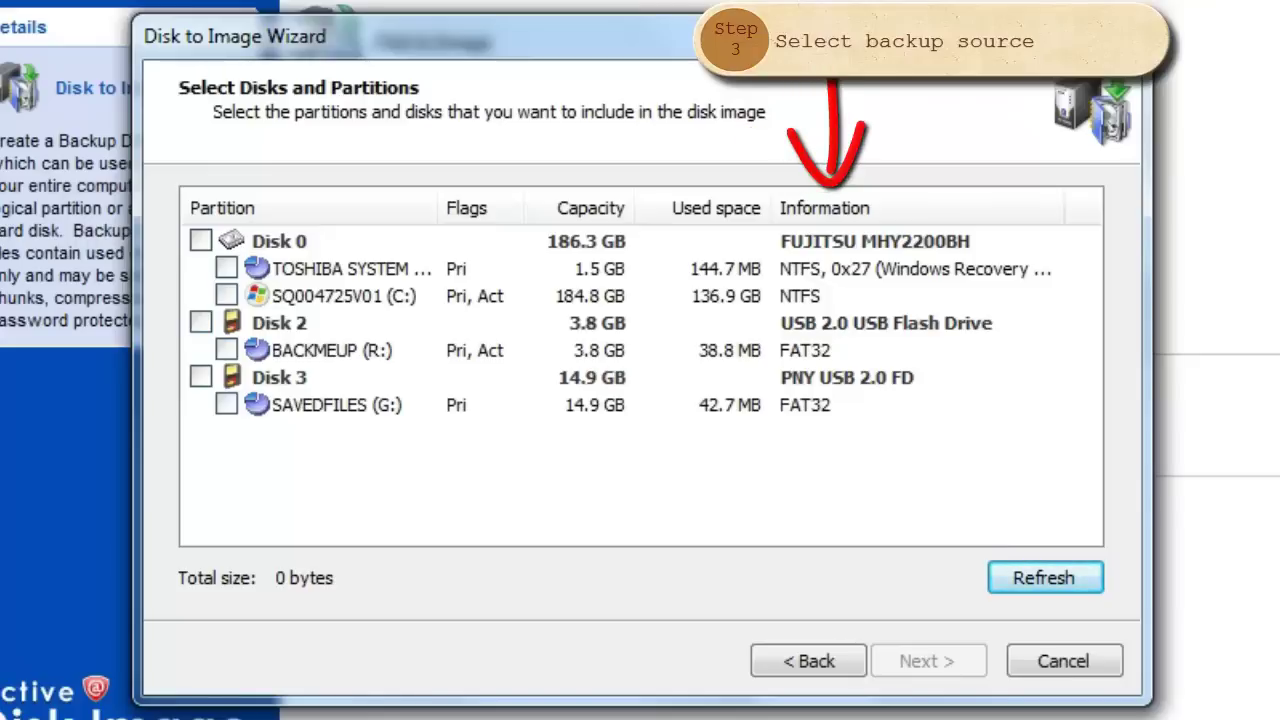
click(200, 322)
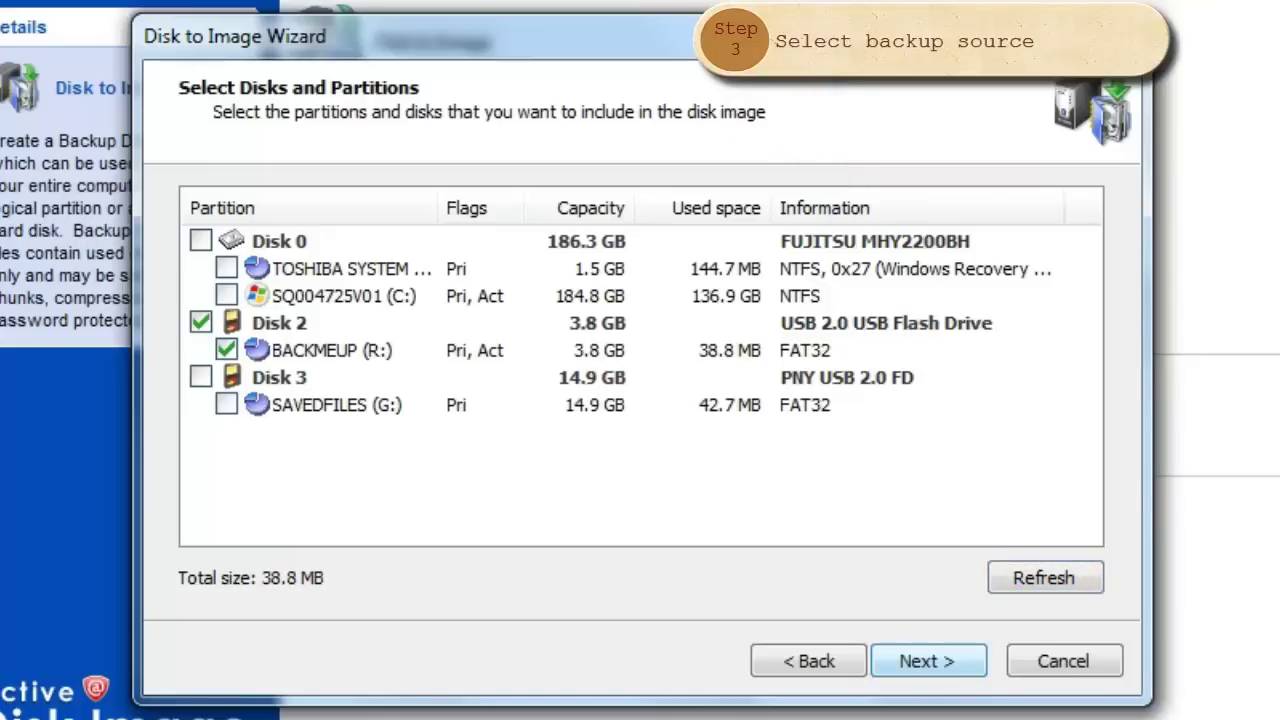
click(927, 660)
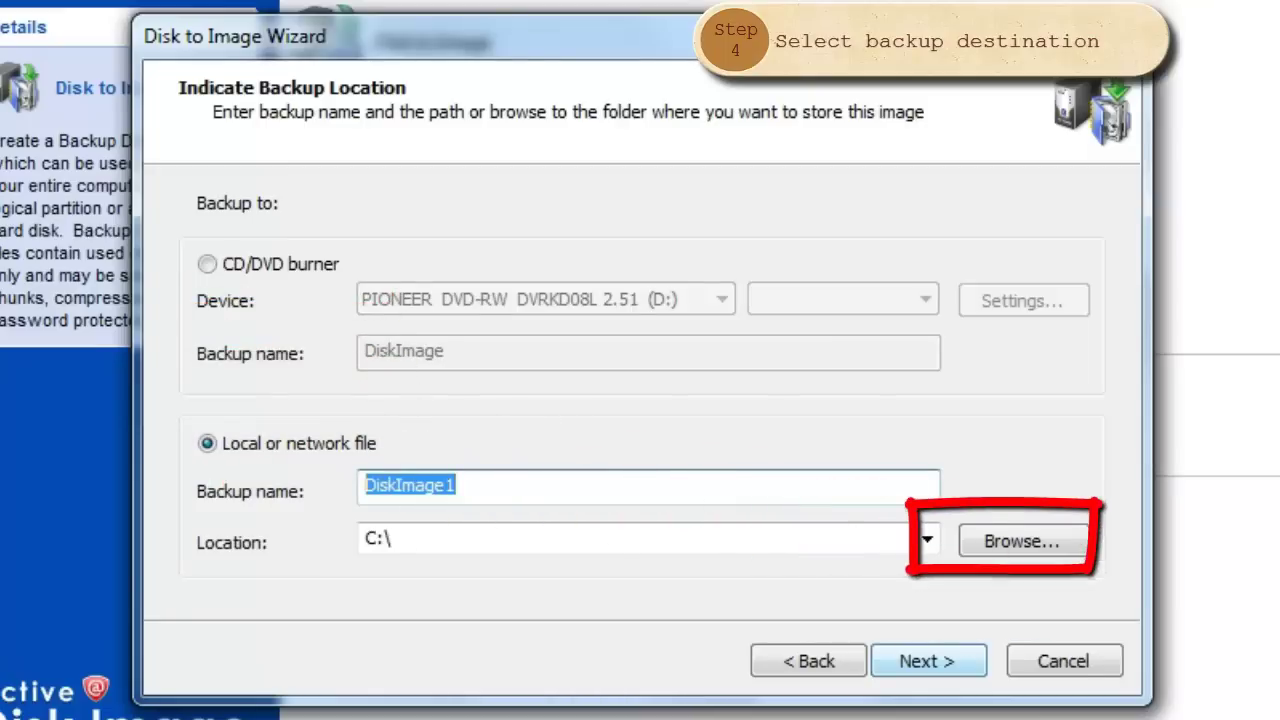
Set the backup location to the SAVEDFILES (G:) drive
click(1022, 540)
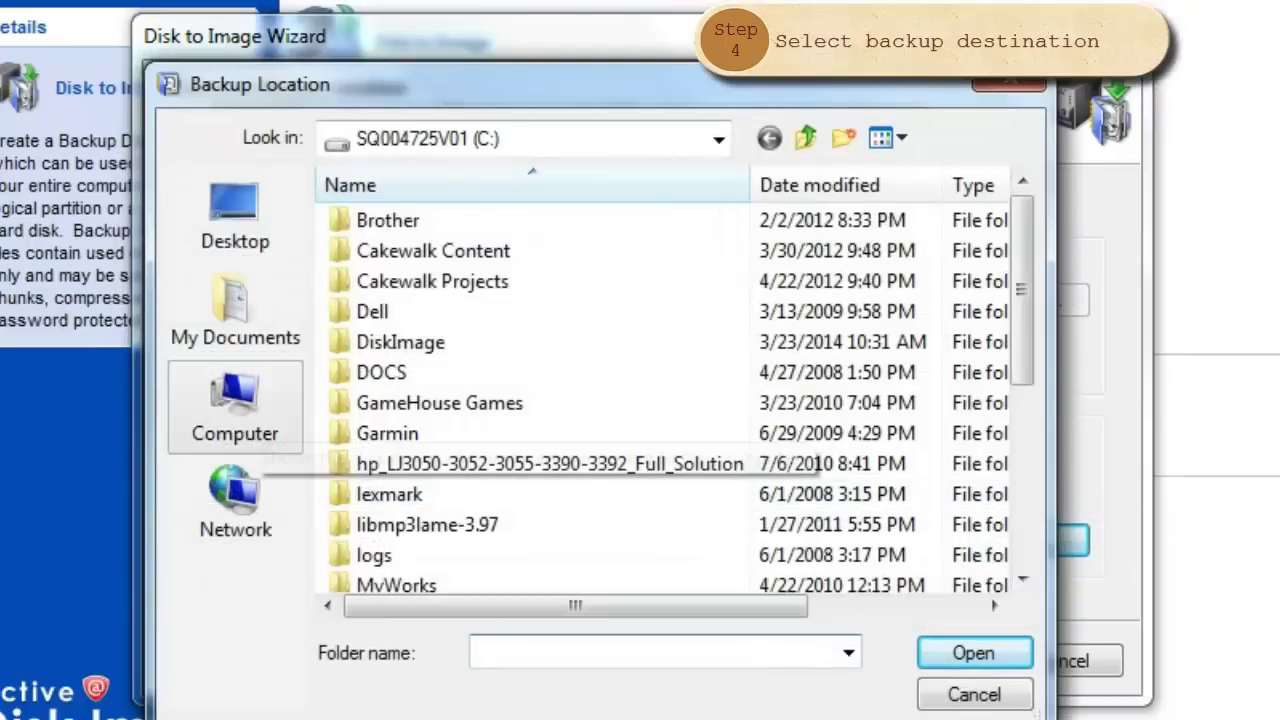
click(236, 410)
scroll(668, 393, down, 1)
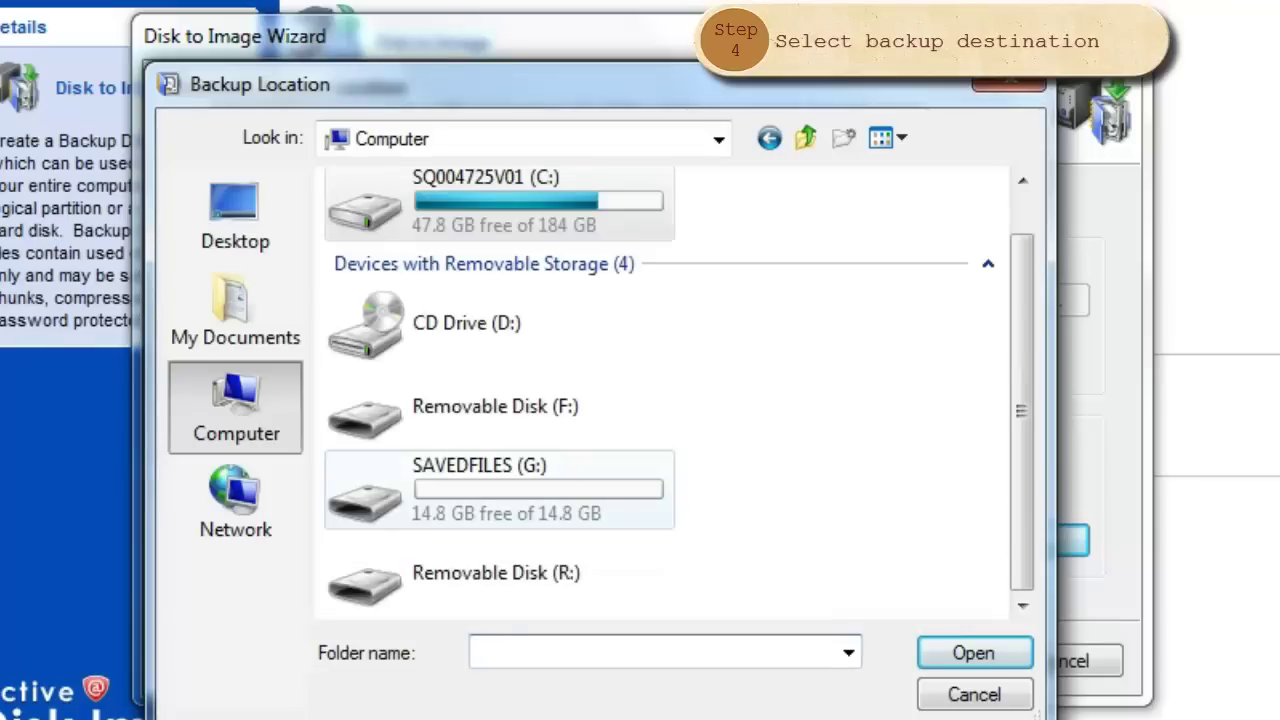
click(499, 489)
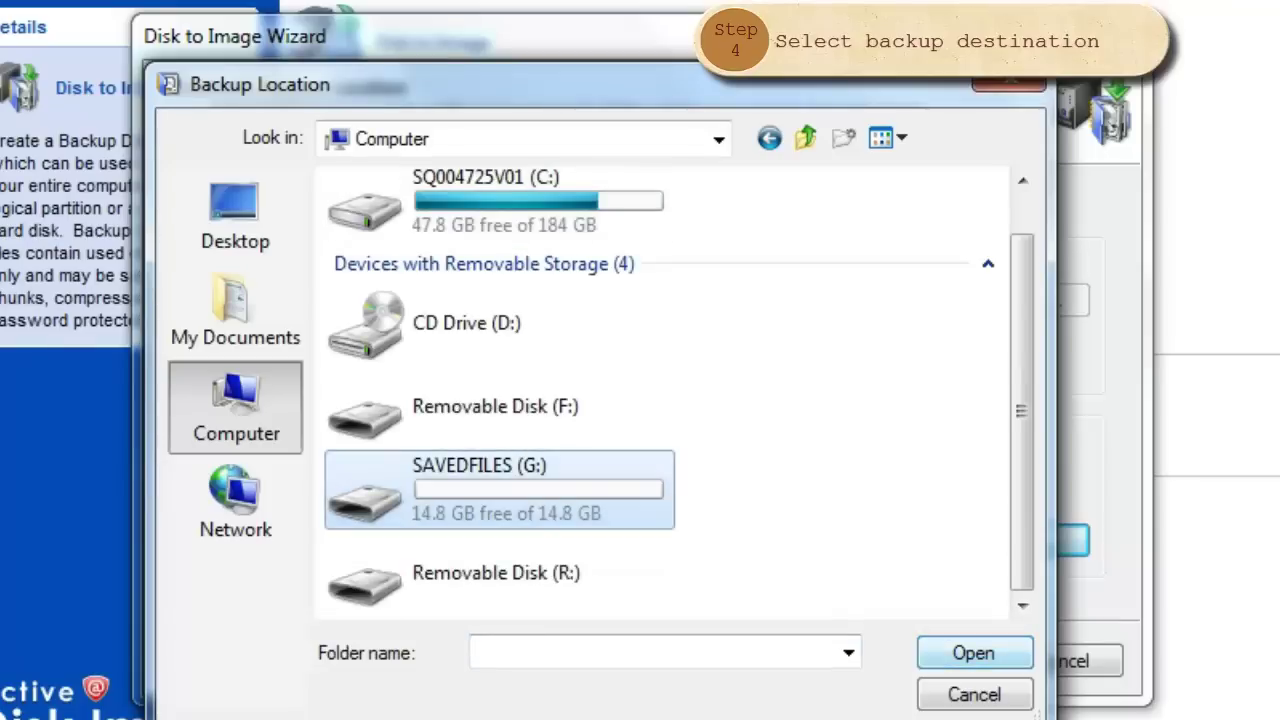
click(973, 652)
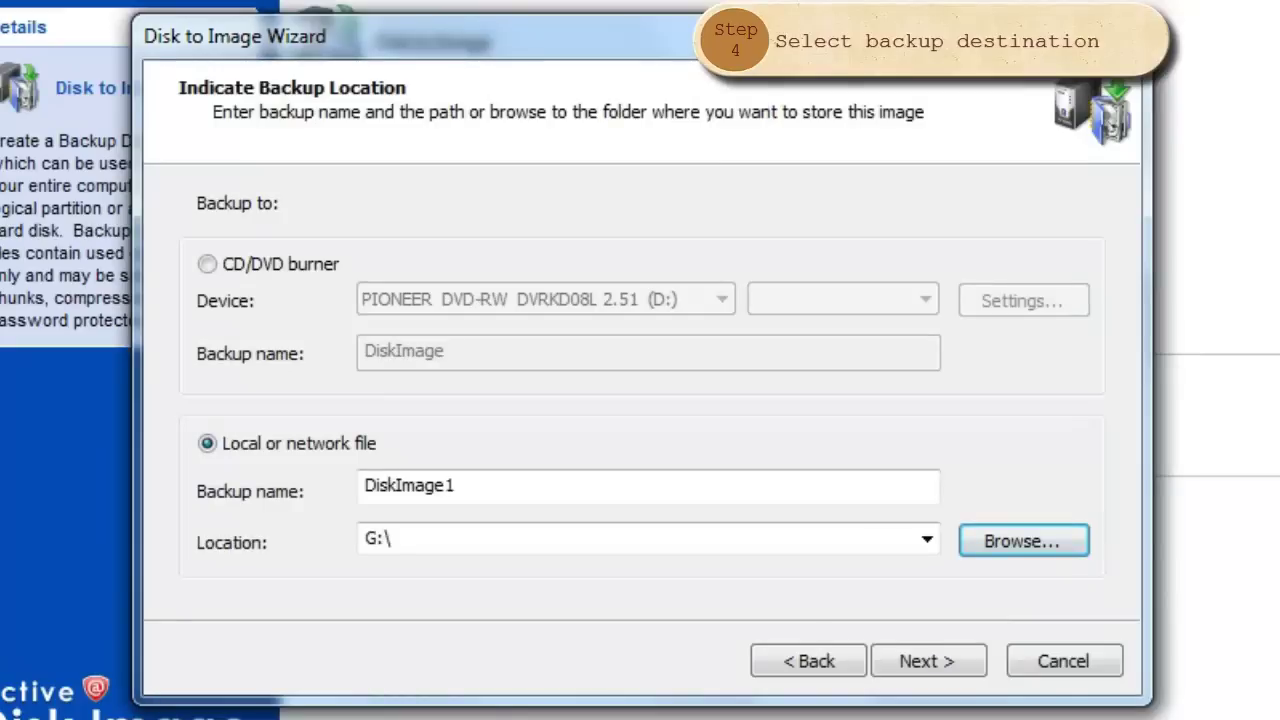
Name the backup "back up files" and continue to the image options
double_click(409, 485)
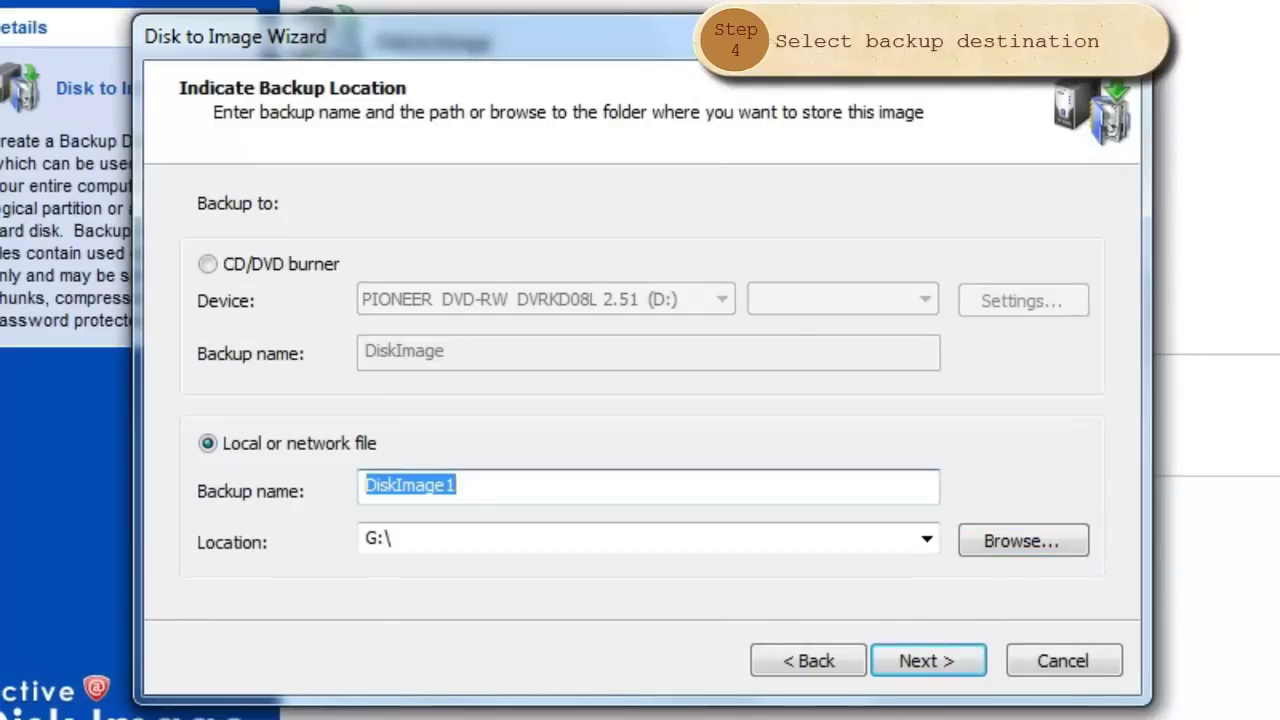
text(back up files)
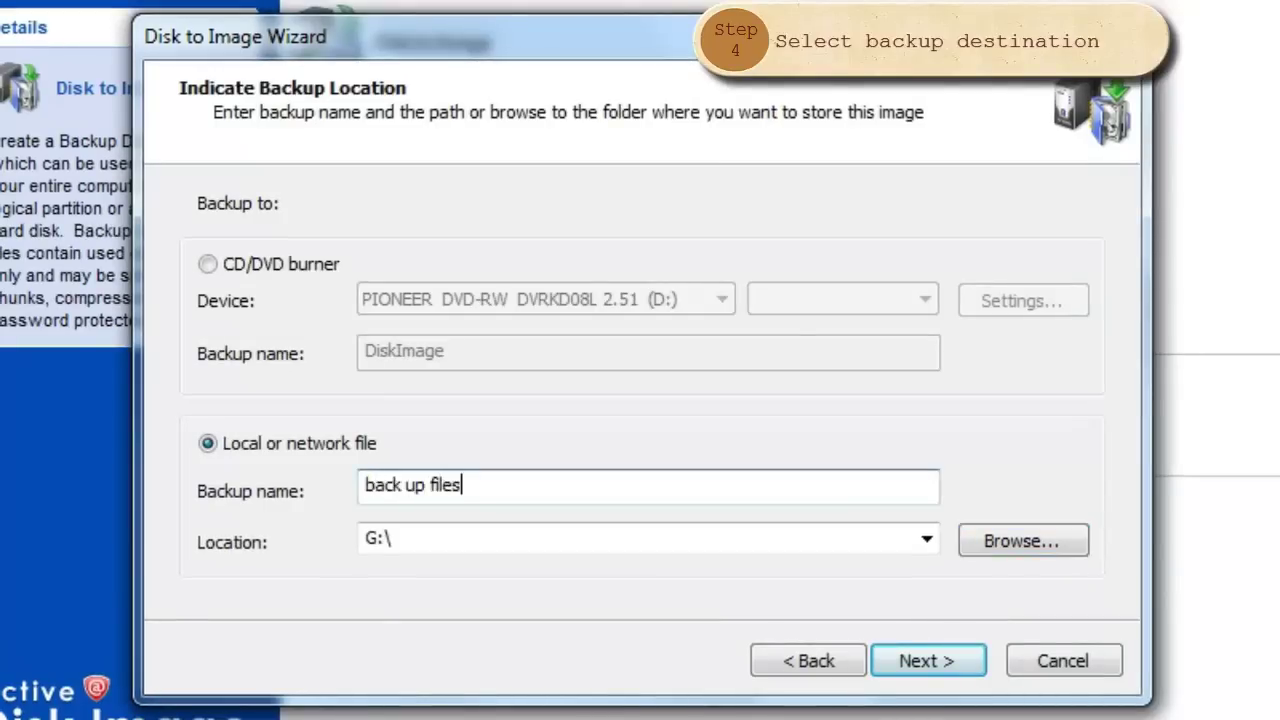
key(Return)
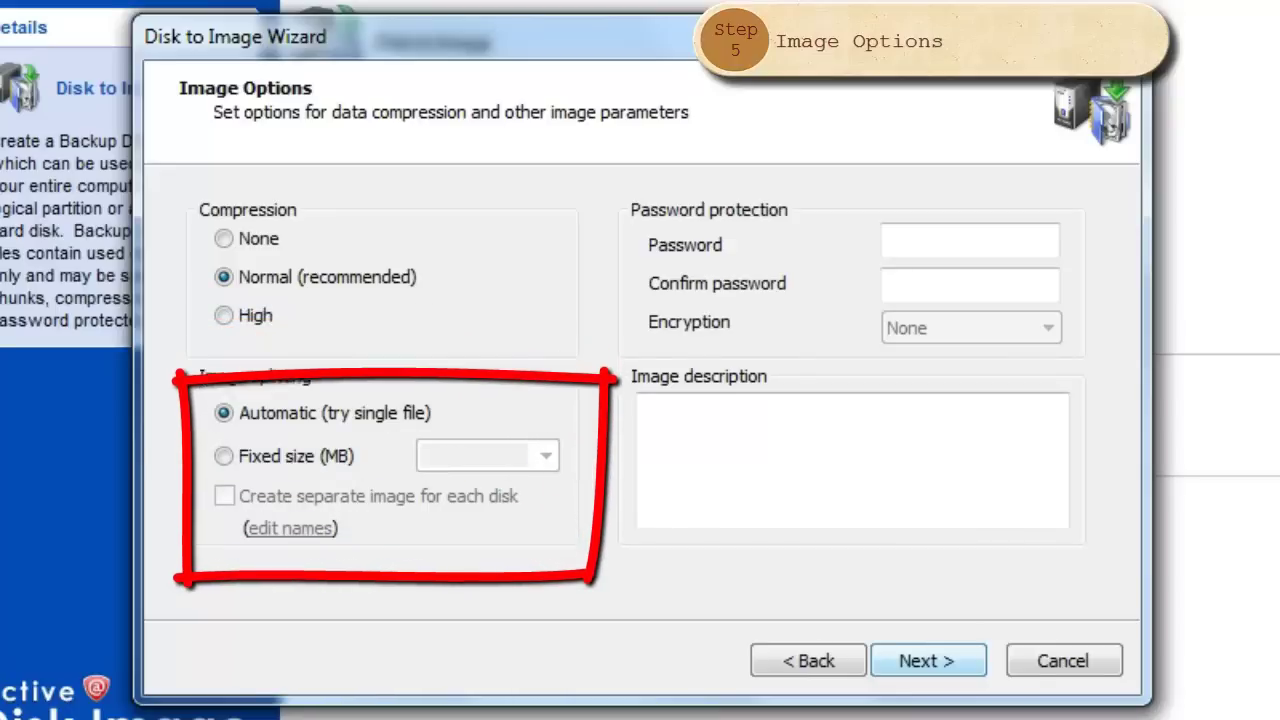
View the preset sizes for fixed-size image splitting and return to automatic splitting
click(224, 456)
click(545, 456)
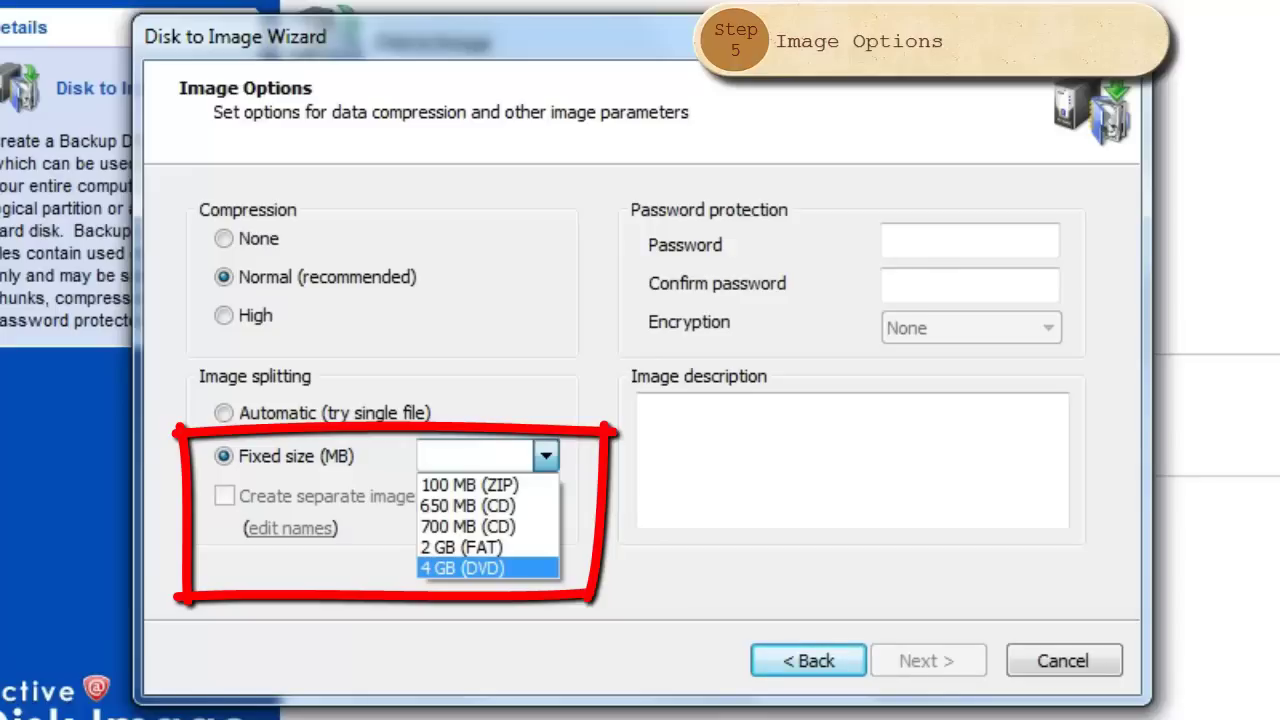
key(Escape)
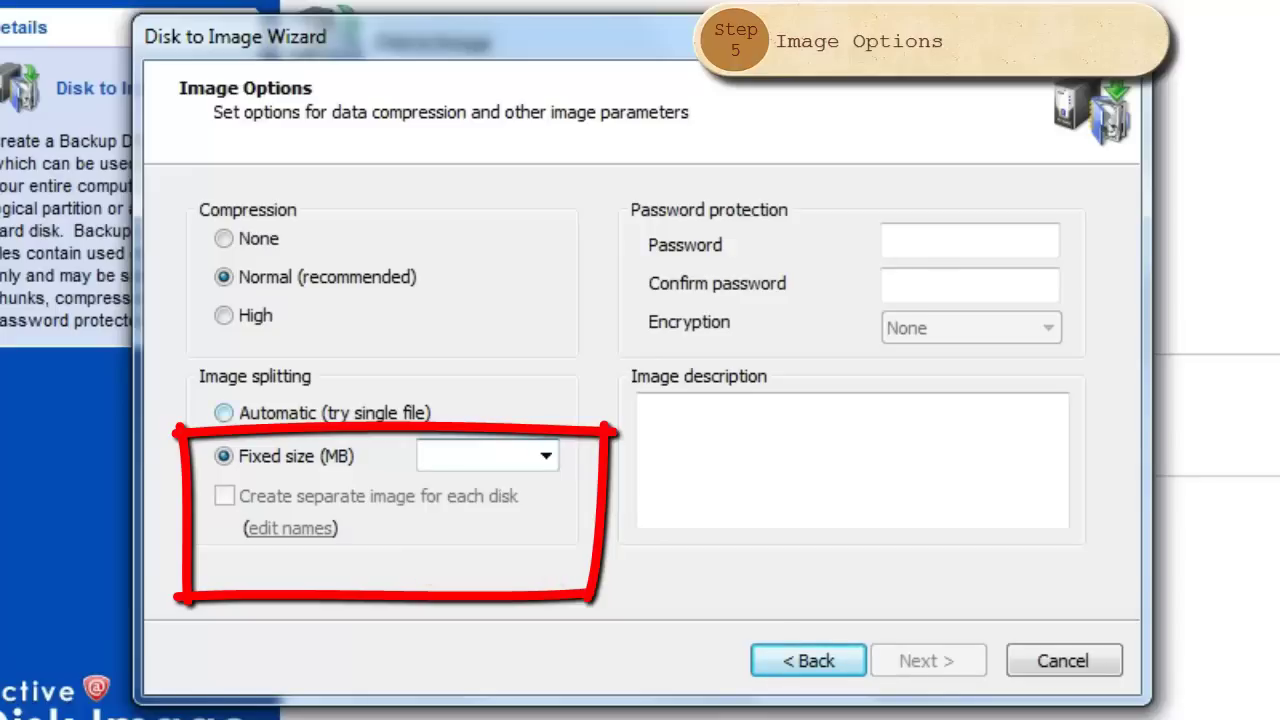
click(224, 413)
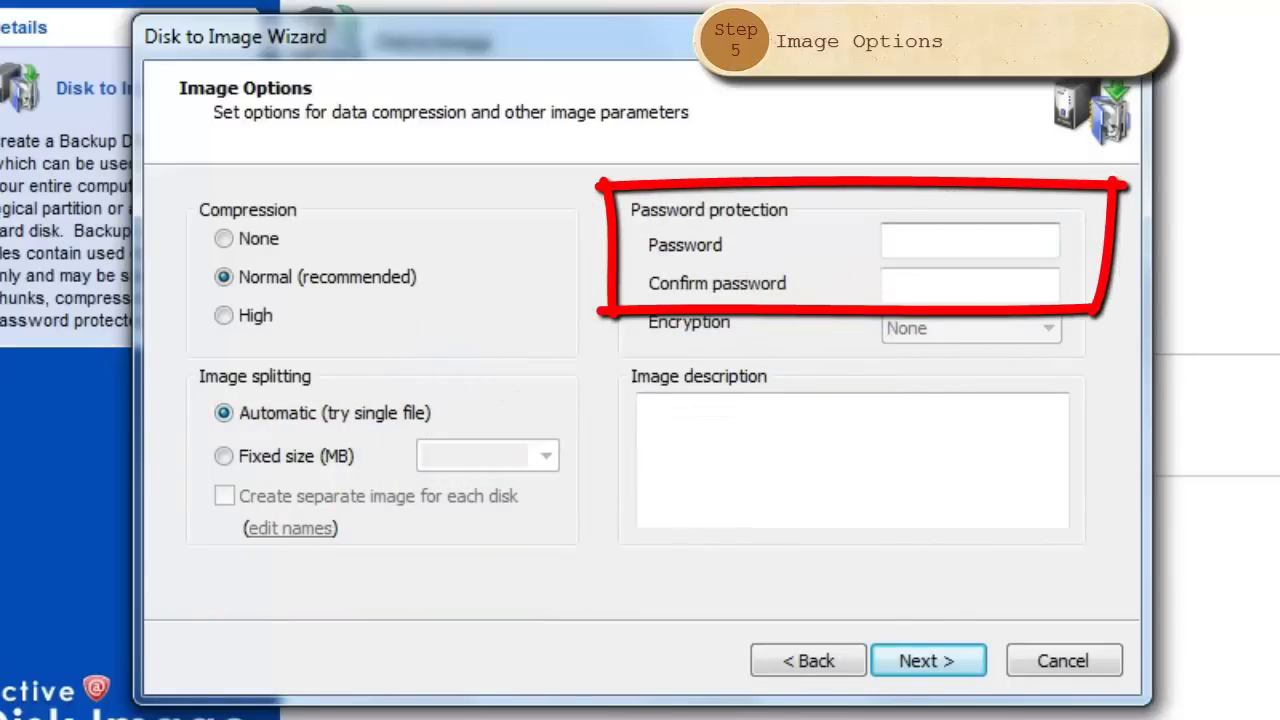
Protect the image by entering and confirming a password, and set the encryption to AES-128
click(890, 239)
text(•••••••)
key(Tab)
text(••••••)
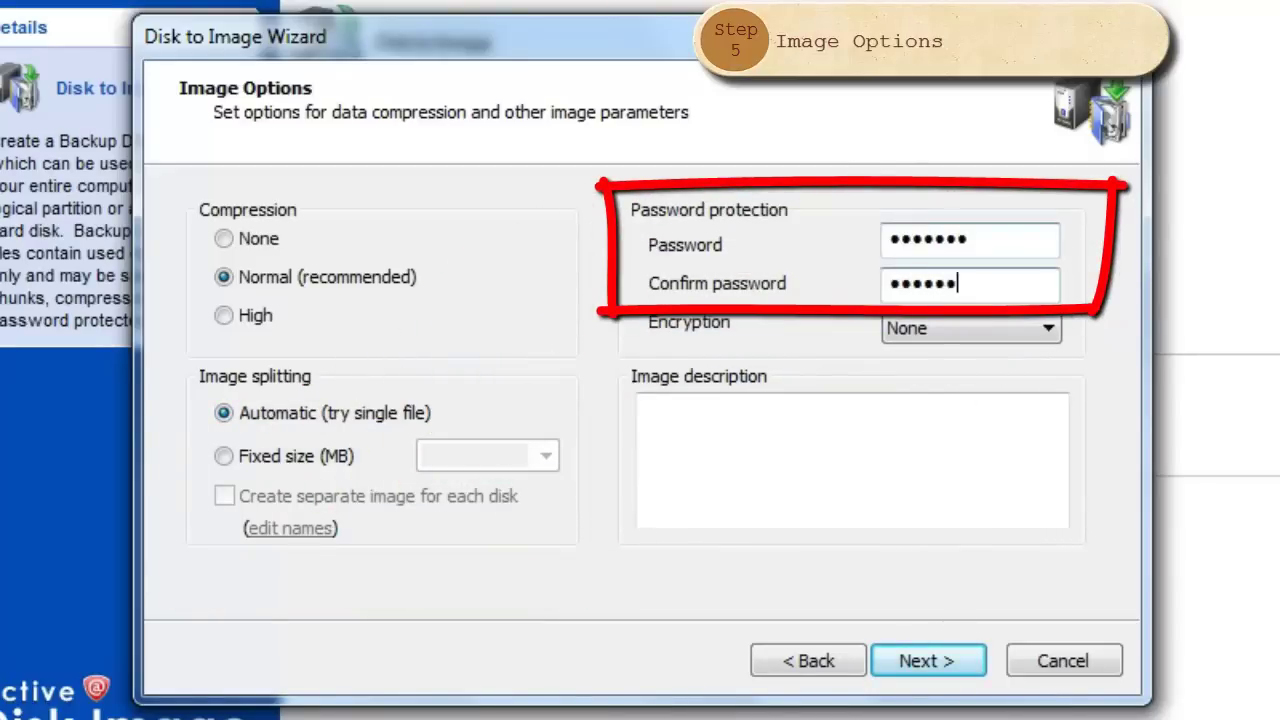
text(•)
click(970, 328)
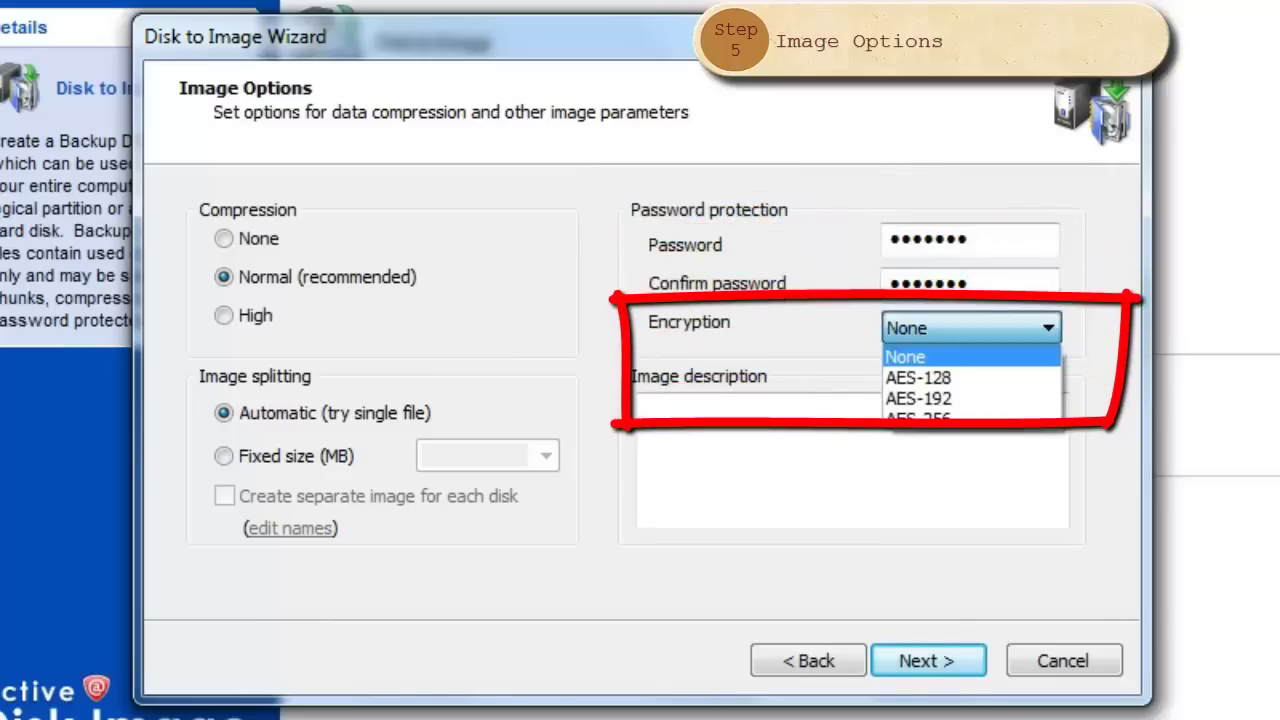
click(918, 377)
Enter "still be seen" as the image description
click(645, 407)
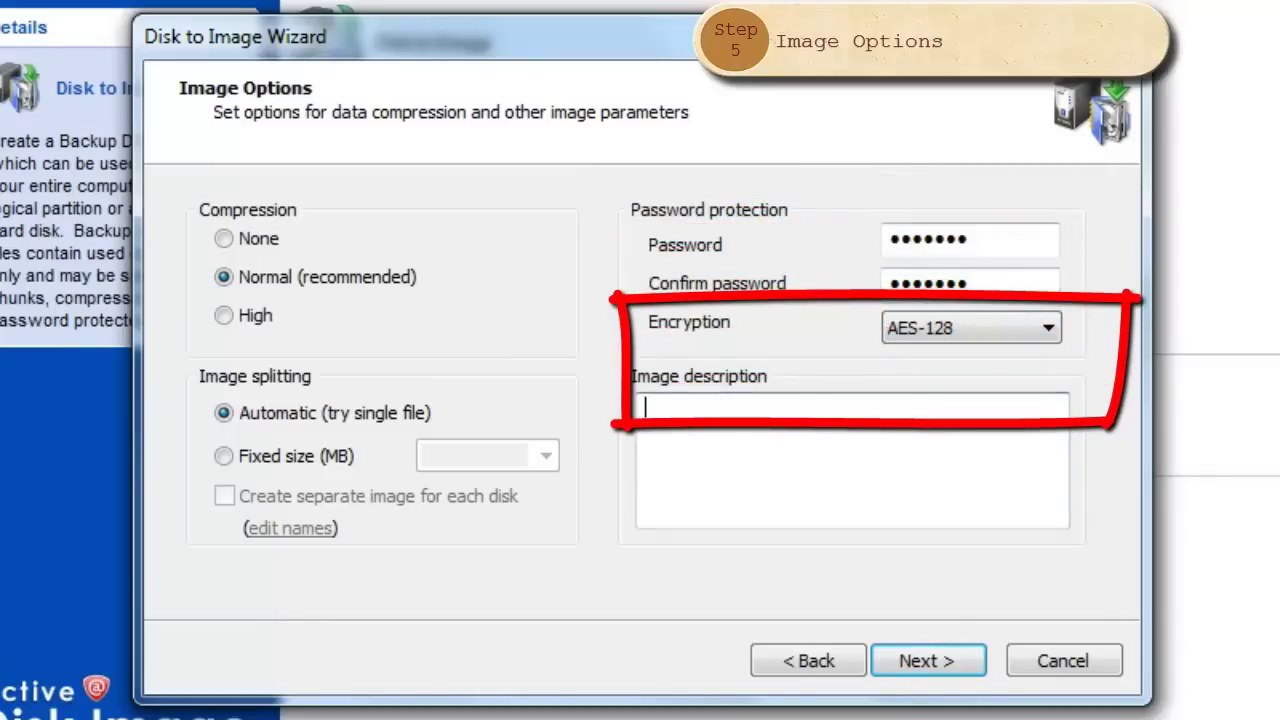
text(stillb)
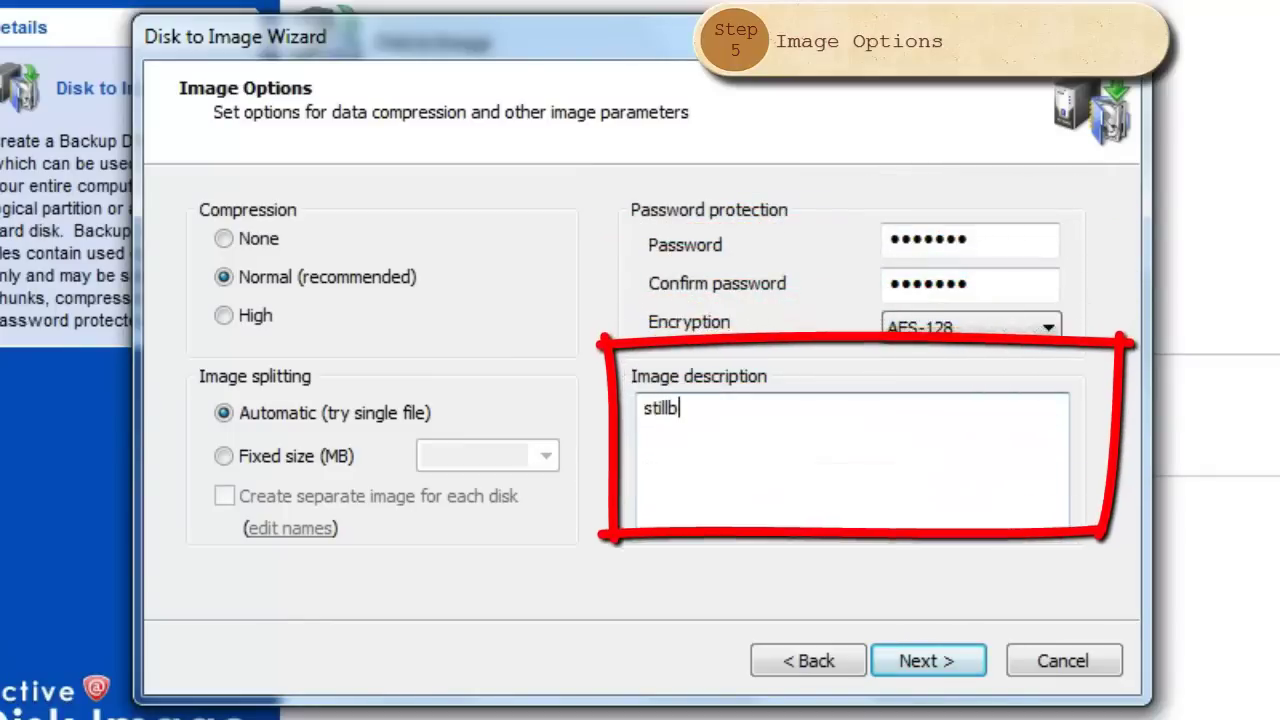
key(BackSpace)
text(be)
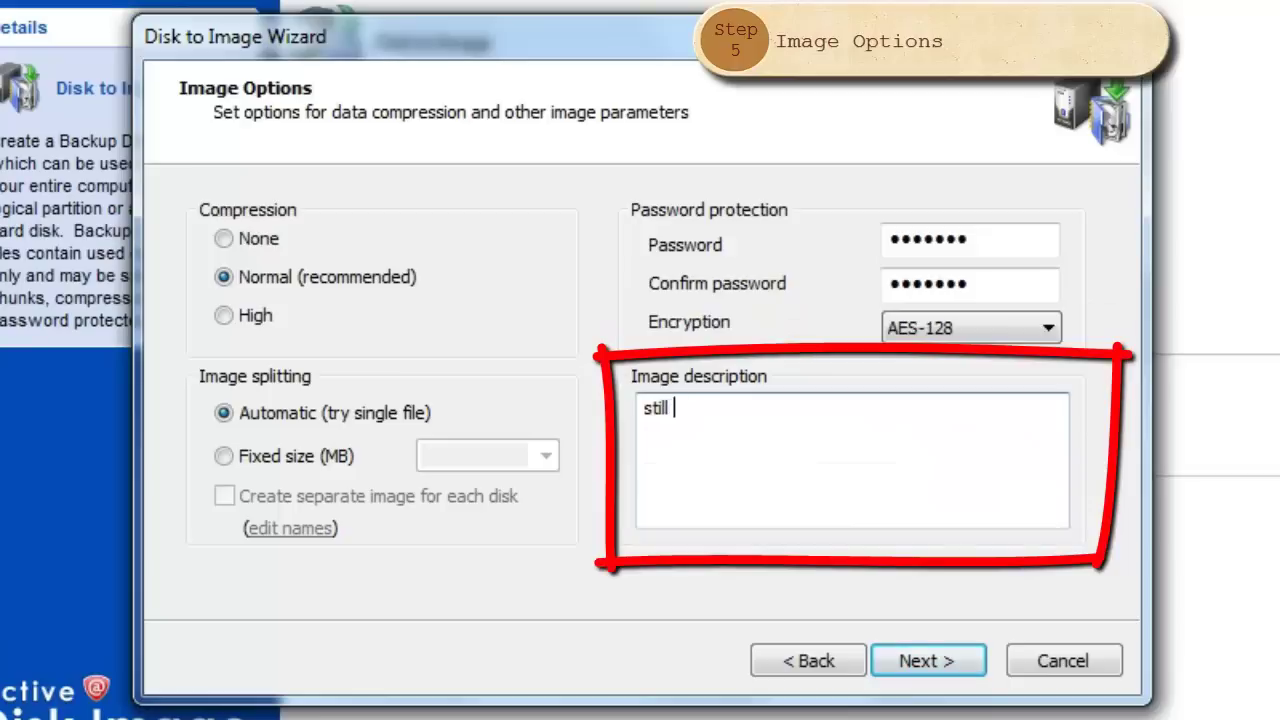
text( seen)
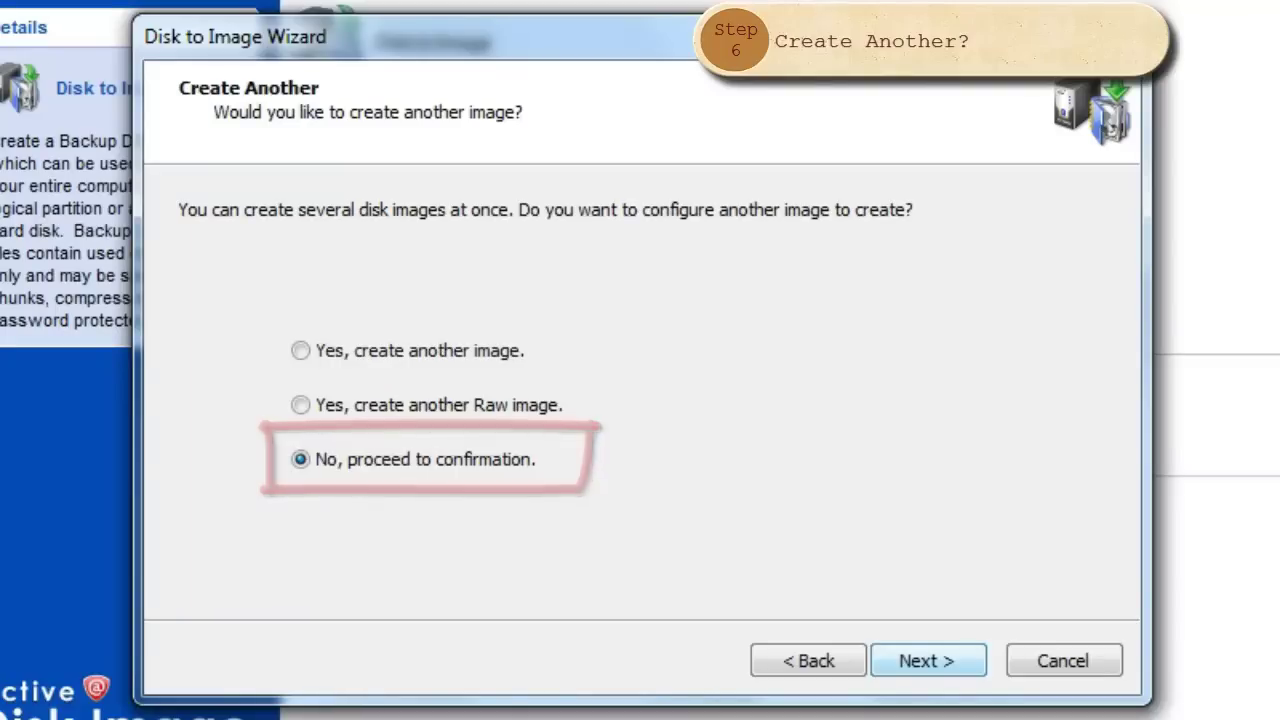
Proceed without configuring another image and start creating the backup with verification after creating
key(Return)
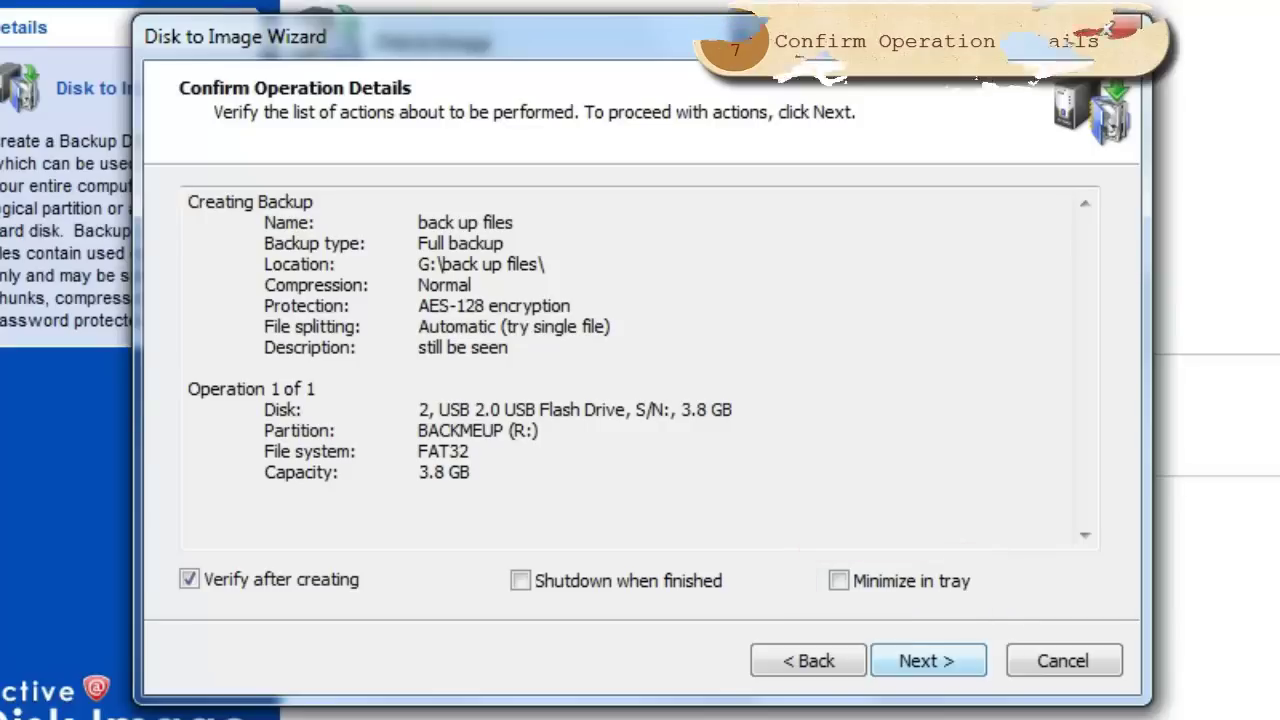
key(Return)
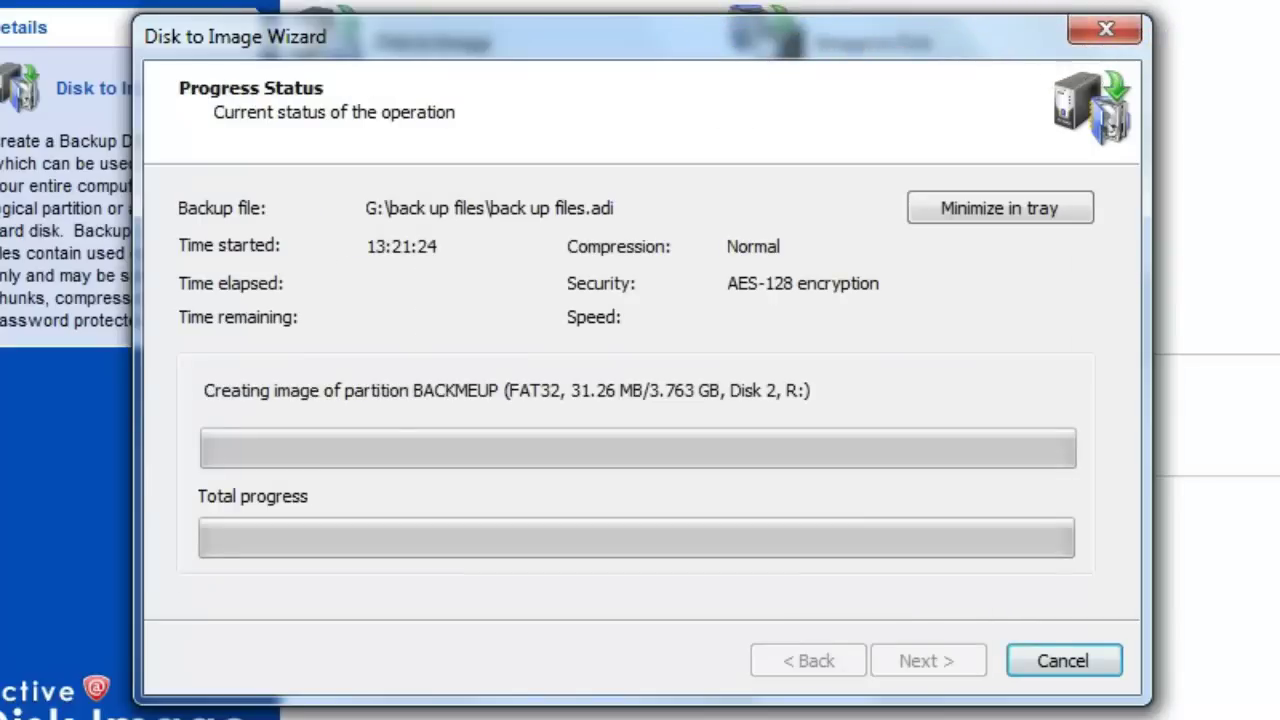